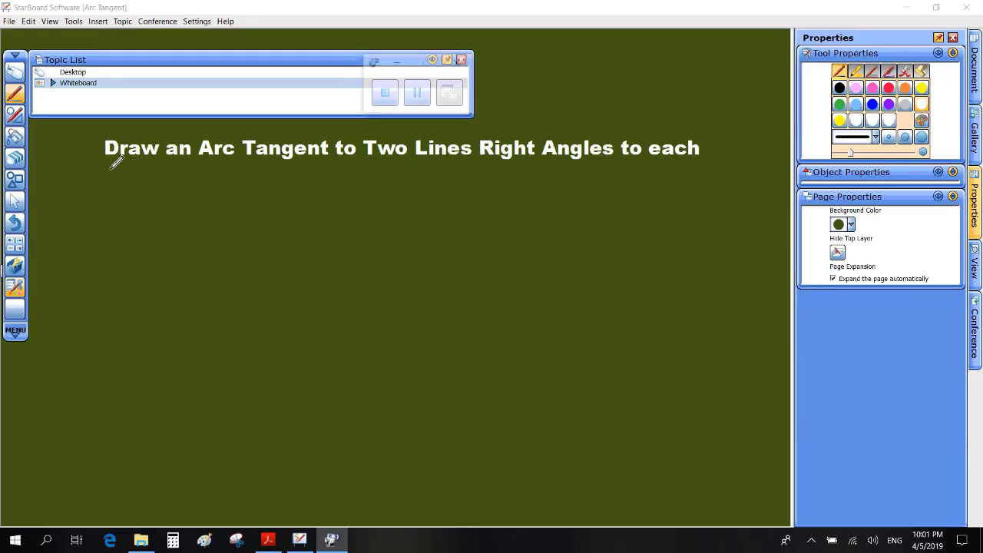
Draw a straight horizontal line near the bottom of the board, discarding a trial title underline
mouse_move(109, 169)
left_mouse_down()
mouse_move(226, 187)
mouse_move(711, 178)
left_mouse_up()
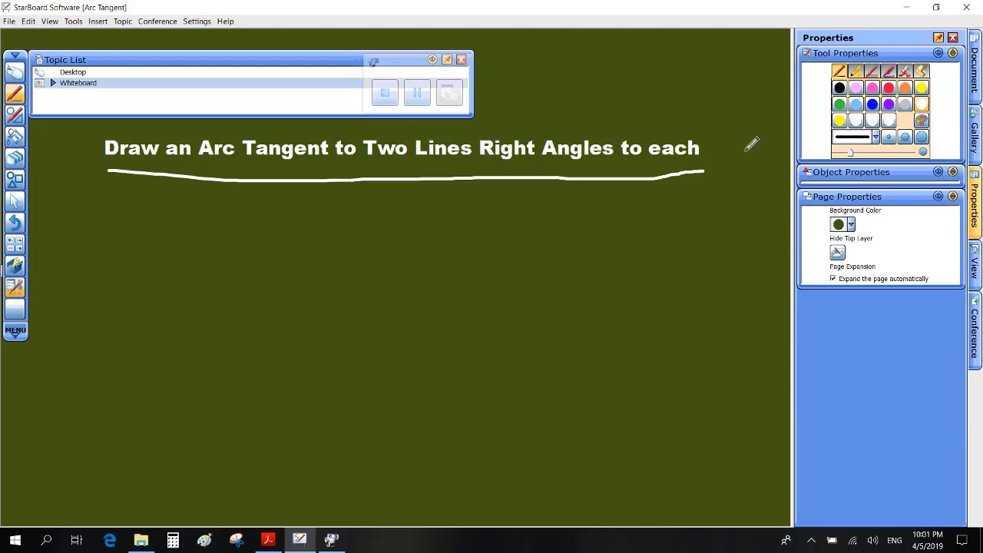
key("ctrl+z")
left_click_drag(280, 477, 441, 482)
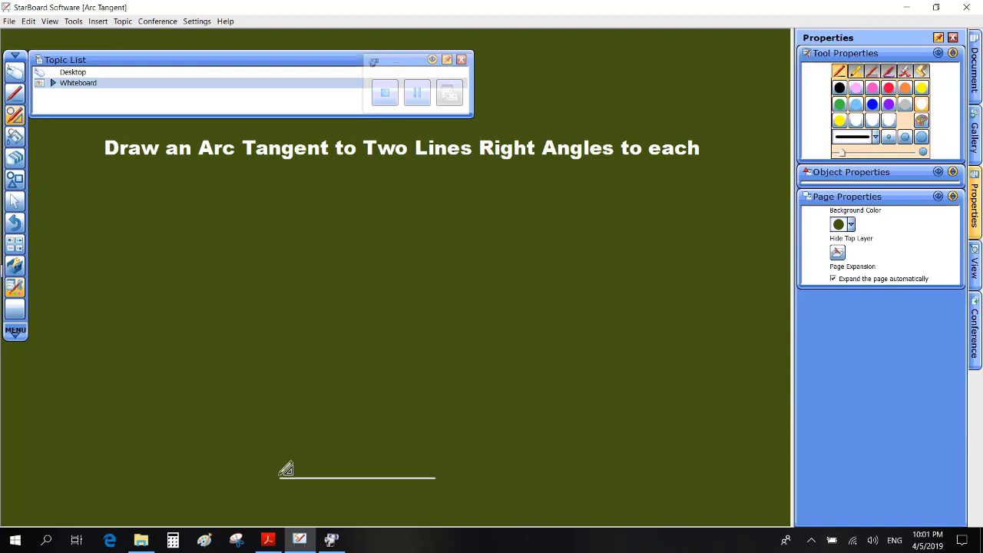
Draw a vertical line up from the base's left end and mark the corner with a small square
left_click_drag(281, 477, 281, 367)
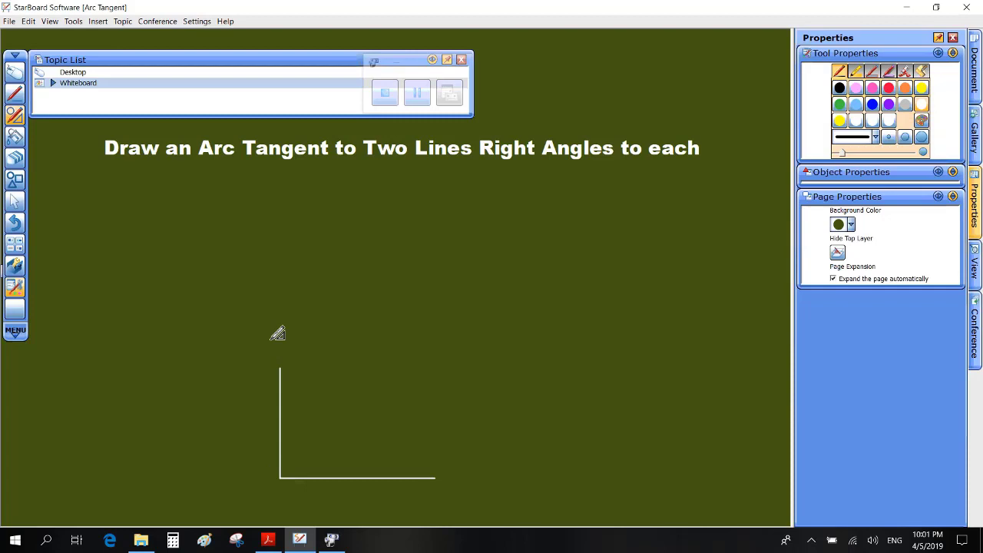
left_click(16, 92)
mouse_move(281, 465)
left_mouse_down()
mouse_move(294, 465)
mouse_move(295, 477)
left_mouse_up()
Extend the vertical and horizontal arms with red straight segments
left_click(15, 114)
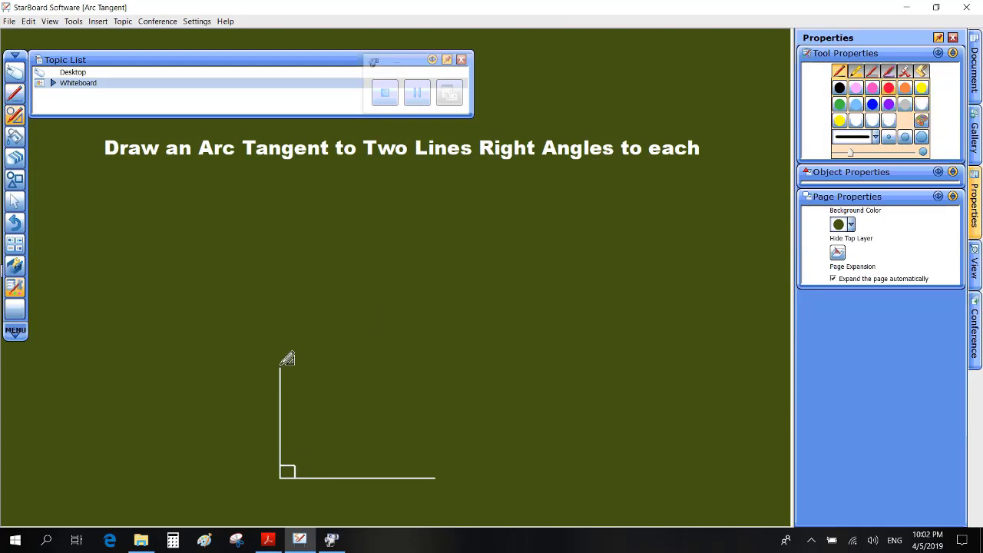
left_click_drag(280, 366, 280, 261)
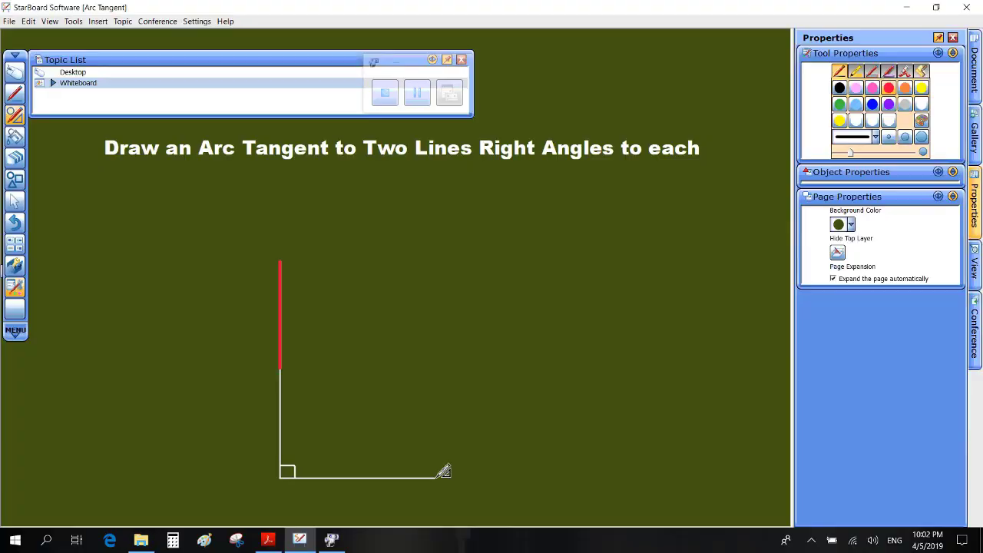
left_click_drag(410, 477, 545, 478)
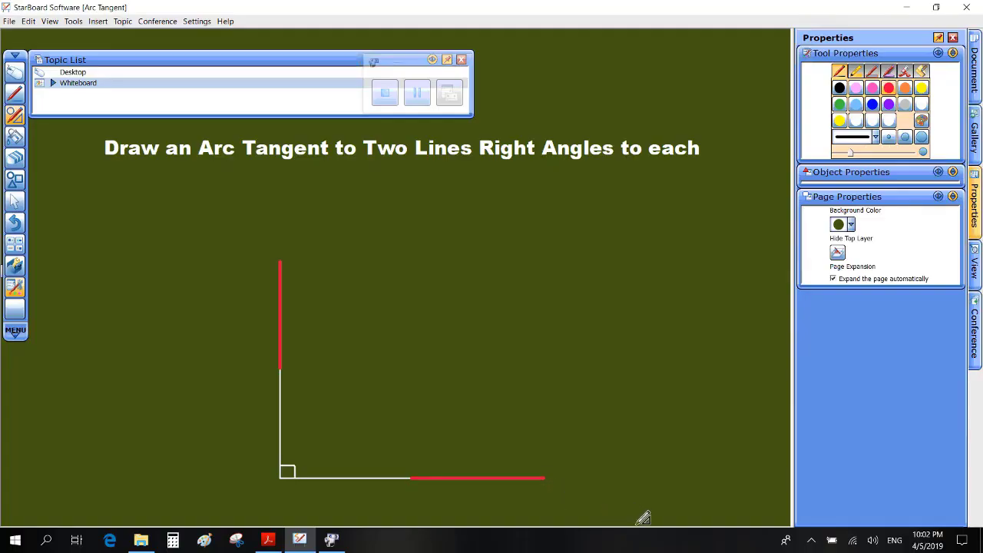
left_click(14, 96)
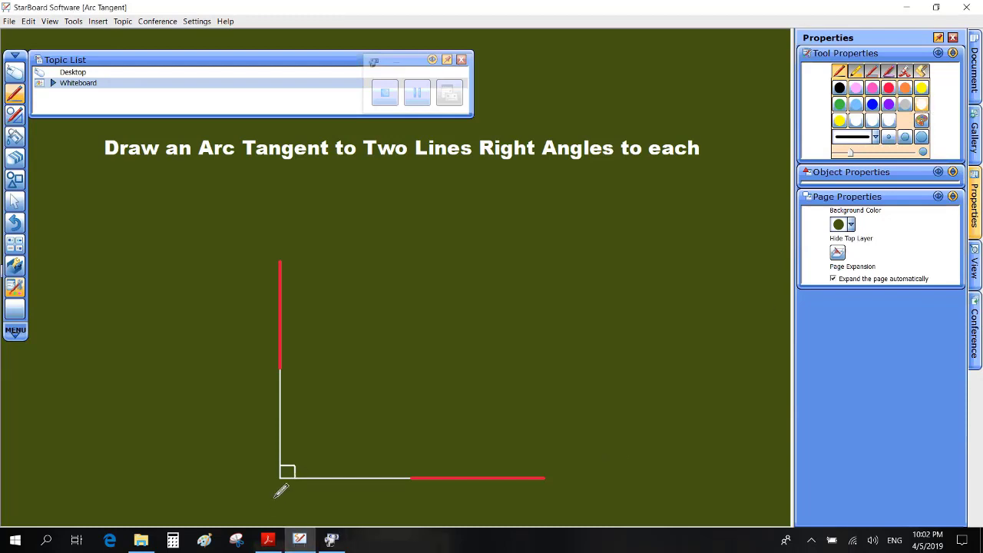
Write label A below the corner and set the compass needle at A, opened to 11.3
mouse_move(273, 500)
left_mouse_down()
mouse_move(280, 487)
mouse_move(287, 496)
left_mouse_up()
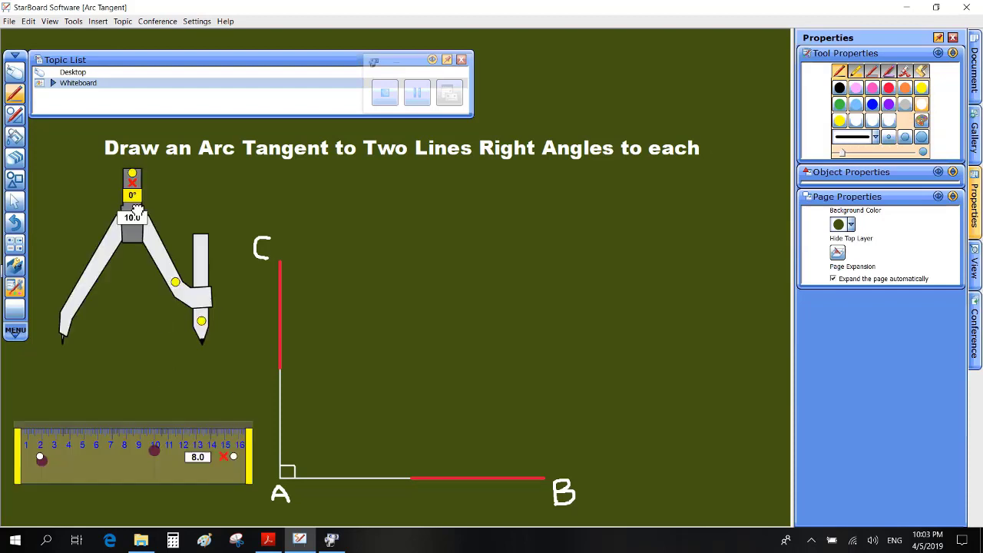
left_click_drag(131, 192, 360, 345)
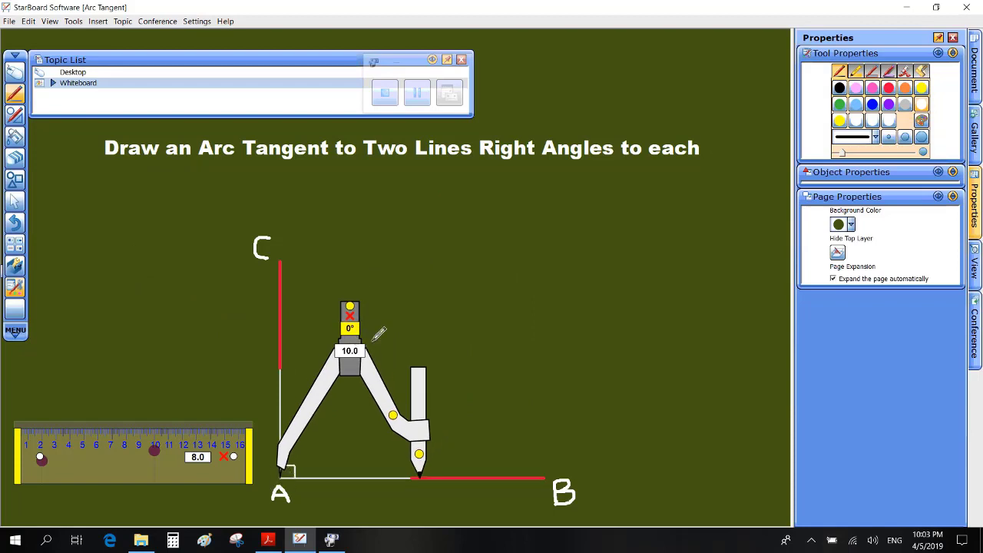
left_click_drag(392, 415, 406, 417)
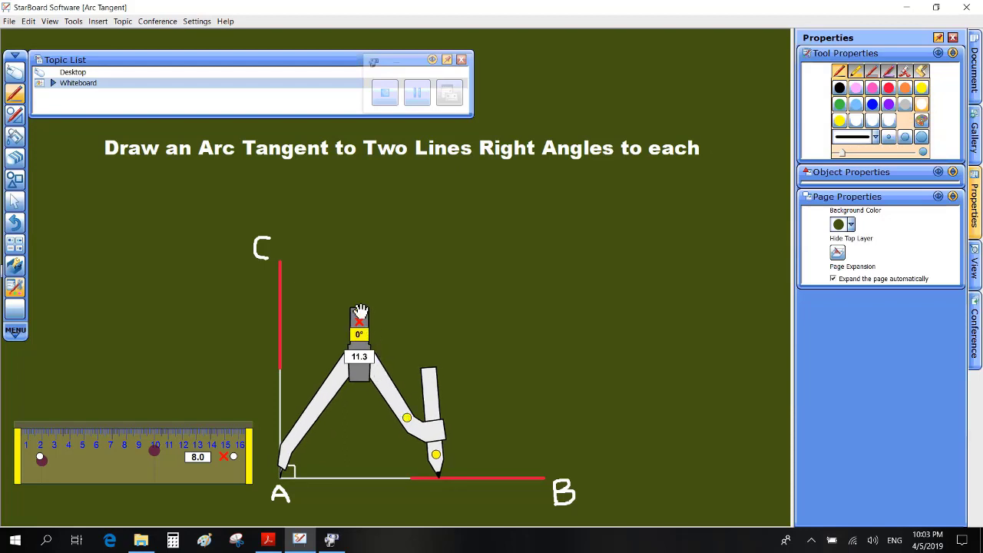
Sweep an 11.3 arc around A from AB to AC, then reposition the compass at its AB crossing
left_click_drag(358, 311, 393, 333)
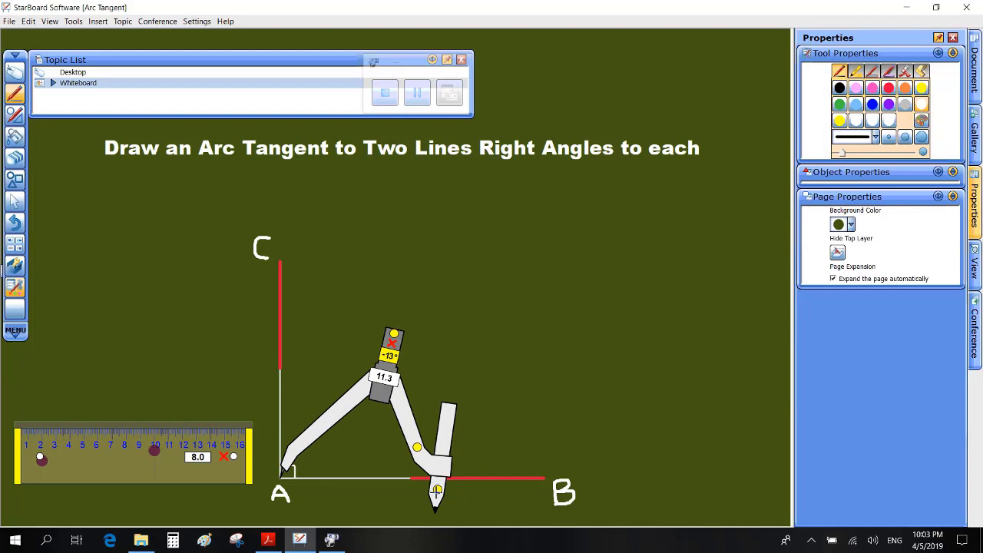
mouse_move(437, 490)
left_mouse_down()
mouse_move(420, 428)
mouse_move(359, 369)
mouse_move(295, 344)
mouse_move(226, 351)
mouse_move(268, 342)
mouse_move(337, 356)
mouse_move(394, 397)
mouse_move(437, 467)
left_mouse_up()
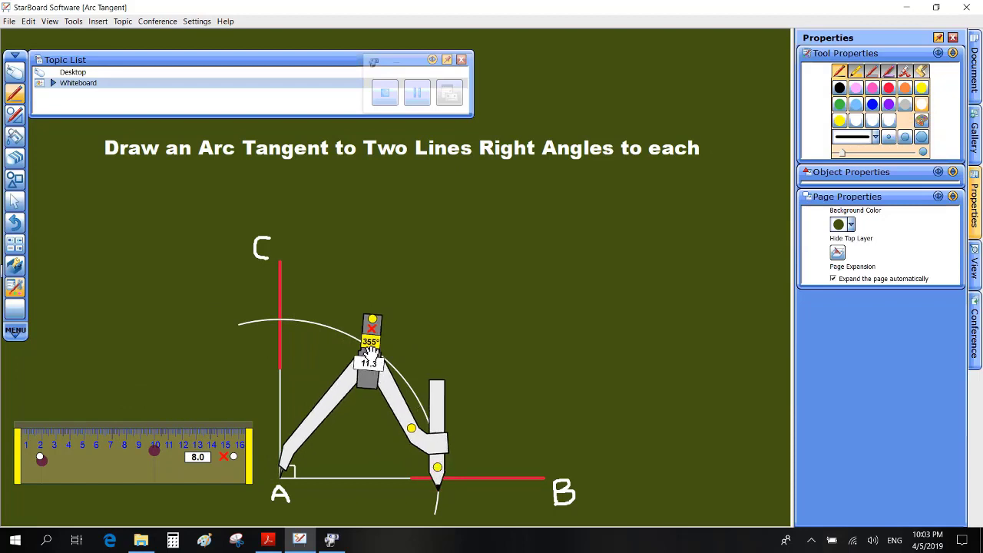
mouse_move(371, 349)
left_mouse_down()
mouse_move(511, 315)
mouse_move(530, 349)
left_mouse_up()
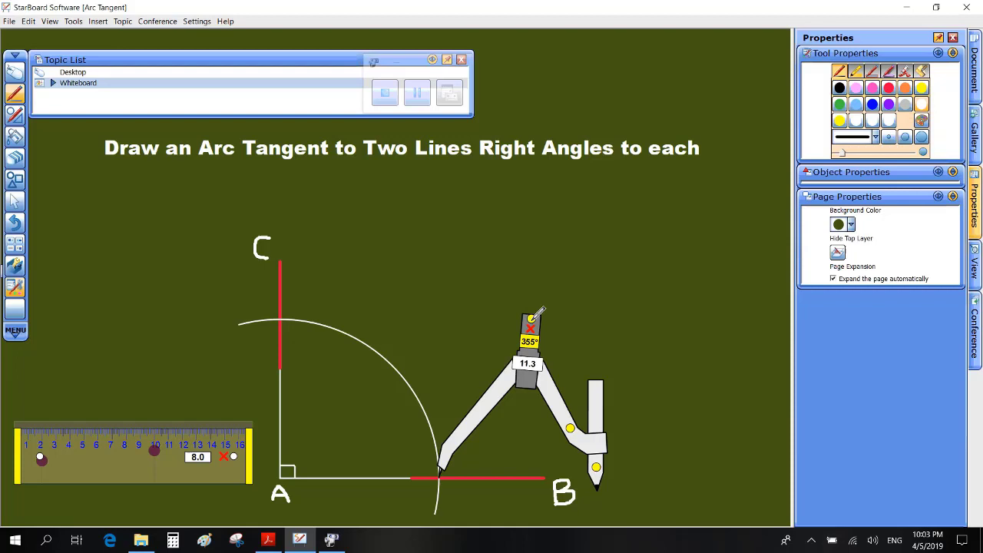
mouse_move(530, 318)
left_mouse_down()
mouse_move(373, 281)
mouse_move(287, 281)
mouse_move(151, 353)
mouse_move(112, 393)
mouse_move(107, 415)
left_mouse_up()
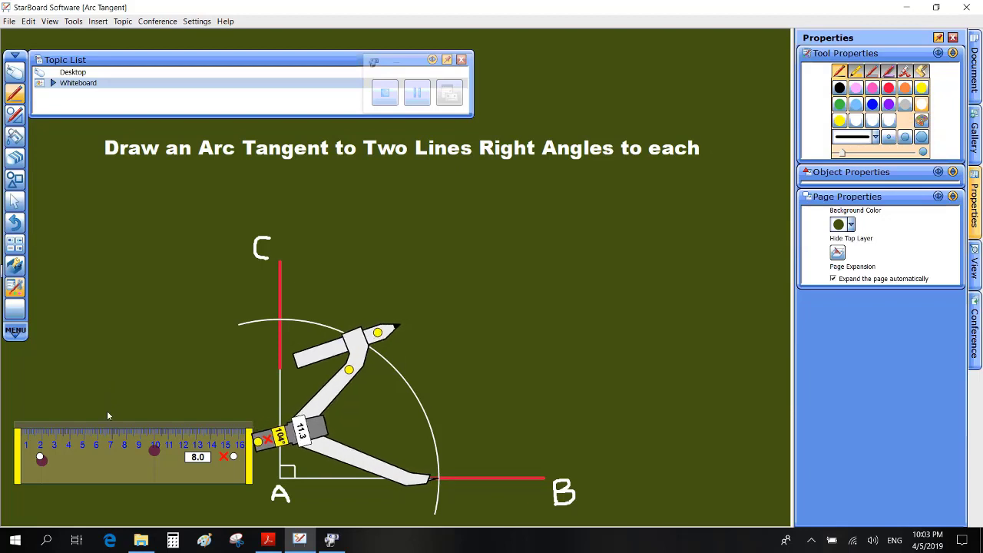
Swing 11.3 arcs from the AB and AC crossings so they meet, and centre the compass there
mouse_move(377, 333)
left_mouse_down()
mouse_move(533, 337)
mouse_move(418, 322)
mouse_move(384, 329)
mouse_move(415, 316)
mouse_move(468, 322)
left_mouse_up()
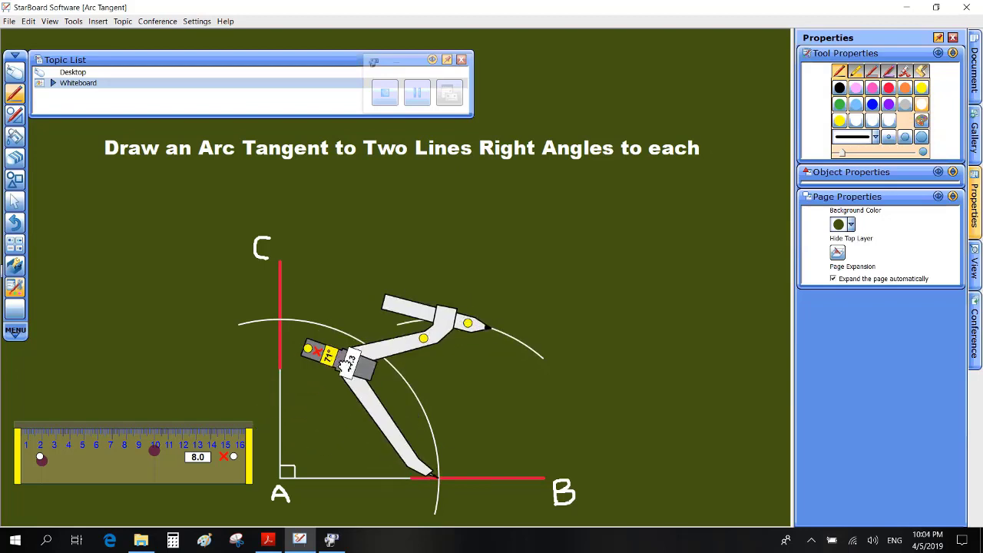
left_click_drag(342, 365, 400, 182)
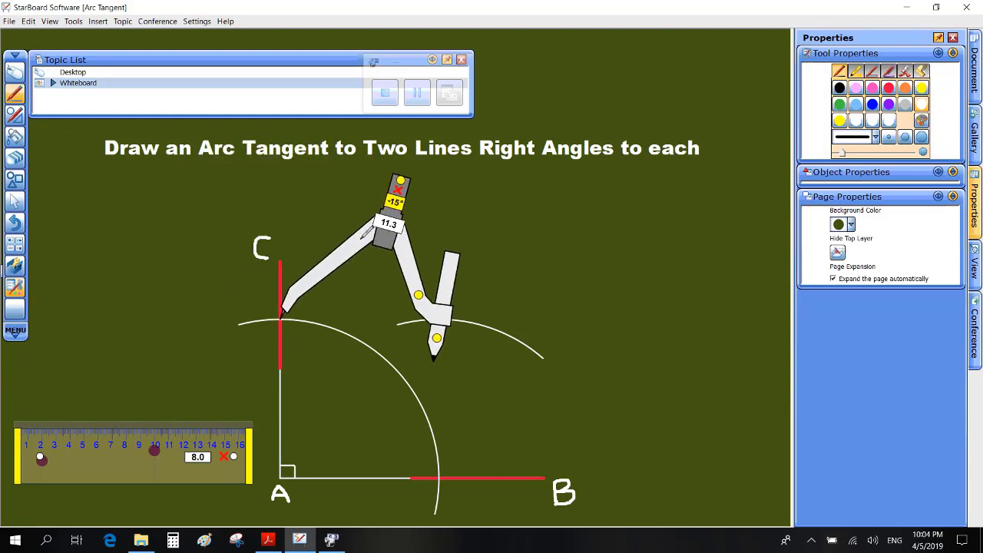
mouse_move(436, 337)
left_mouse_down()
mouse_move(434, 285)
mouse_move(409, 260)
mouse_move(416, 328)
mouse_move(427, 265)
mouse_move(412, 231)
left_mouse_up()
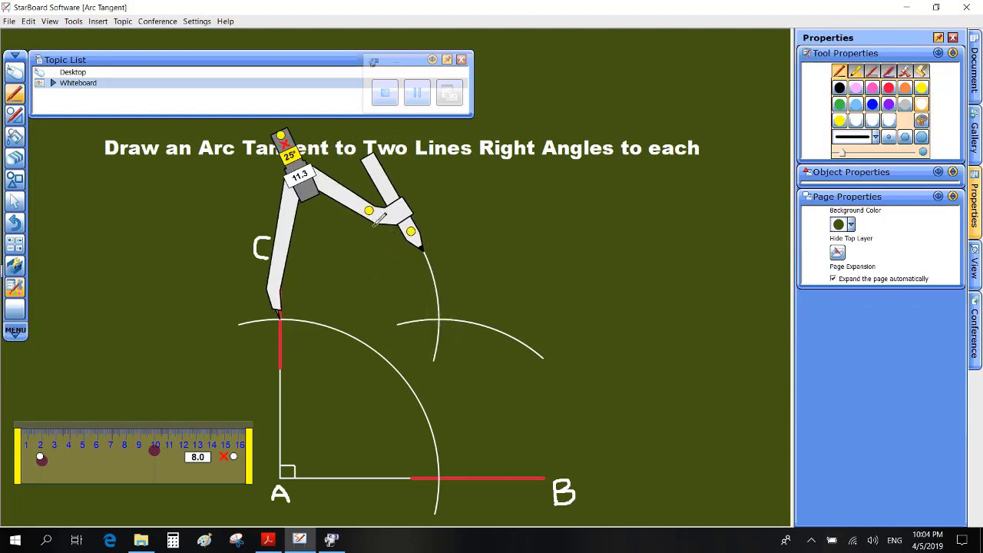
left_click_drag(332, 192, 491, 195)
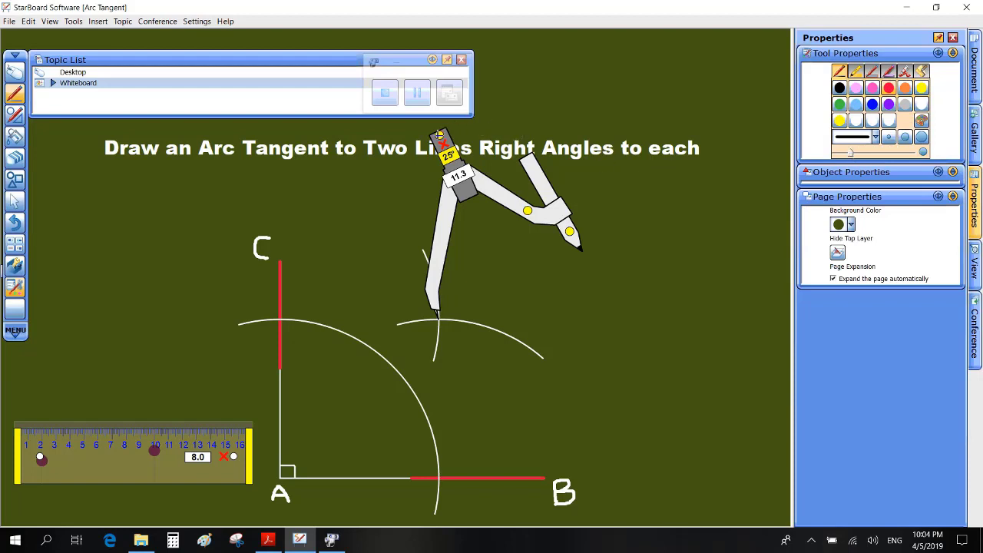
mouse_move(439, 135)
left_mouse_down()
mouse_move(566, 340)
mouse_move(592, 410)
mouse_move(606, 396)
left_mouse_up()
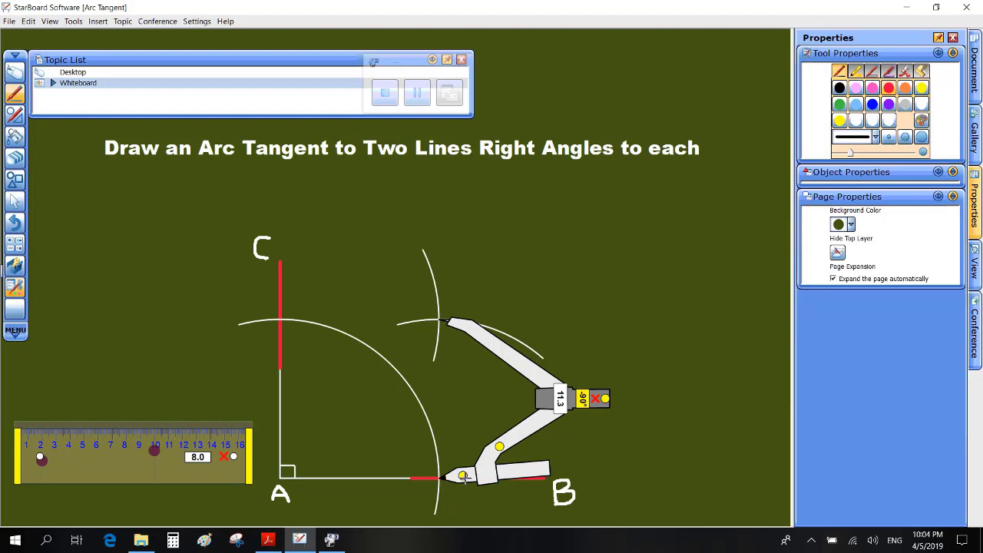
Draw the red tangent arc from AB to AC around the arcs' crossing, then move the compass aside
mouse_move(463, 475)
left_mouse_down()
mouse_move(395, 470)
mouse_move(327, 444)
mouse_move(283, 374)
mouse_move(279, 342)
mouse_move(301, 406)
mouse_move(394, 462)
mouse_move(336, 423)
mouse_move(310, 382)
left_mouse_up()
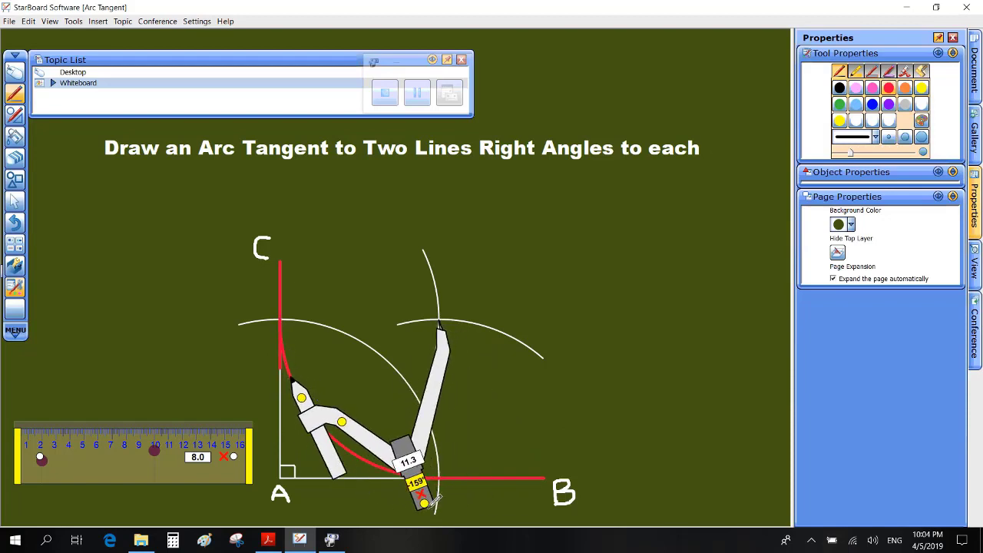
mouse_move(423, 503)
left_mouse_down()
mouse_move(469, 494)
mouse_move(557, 204)
mouse_move(555, 222)
left_mouse_up()
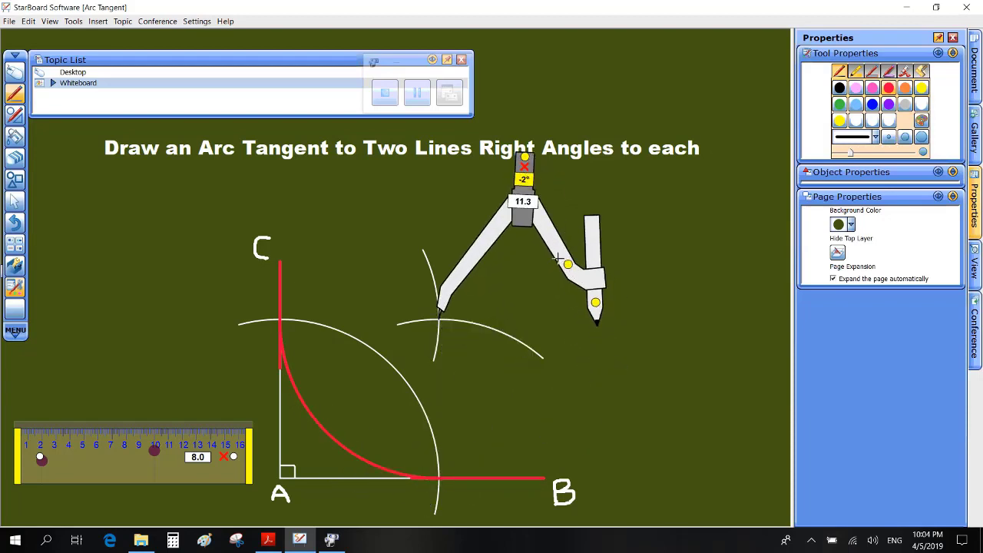
left_click_drag(488, 248, 637, 146)
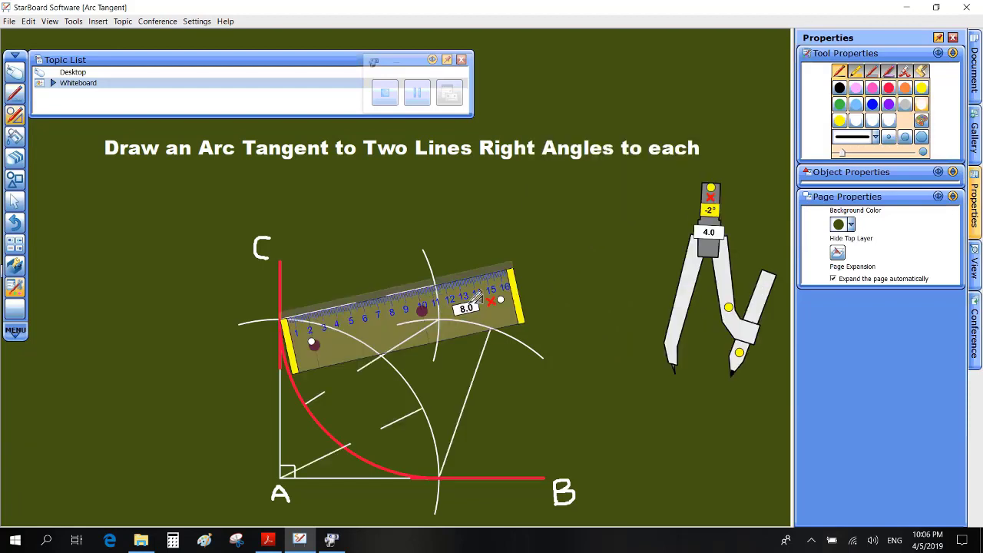
Mark the radius lines with R labels and arrows, label E, D, O, and reposition the ruler
left_click_drag(457, 301, 221, 495)
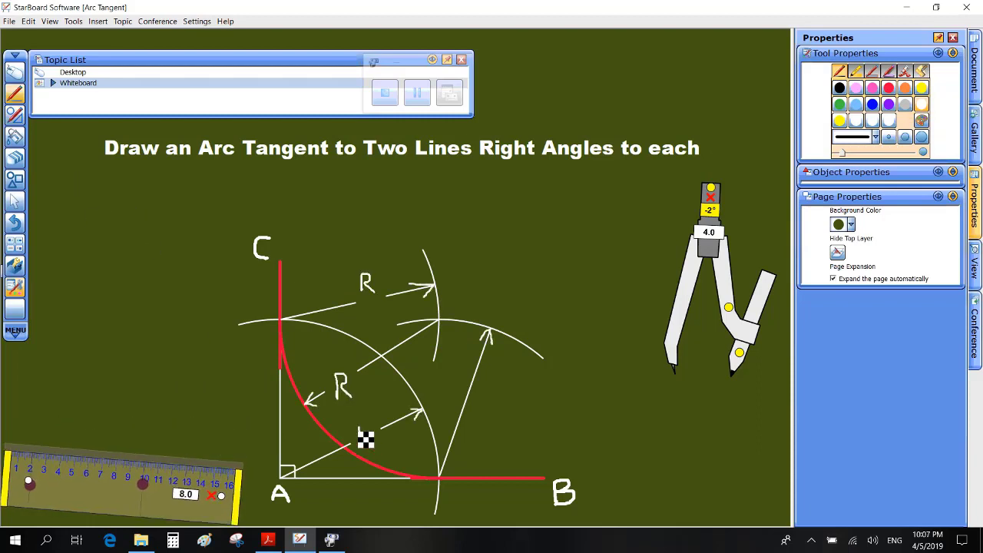
left_click_drag(363, 438, 377, 448)
left_click_drag(481, 407, 486, 419)
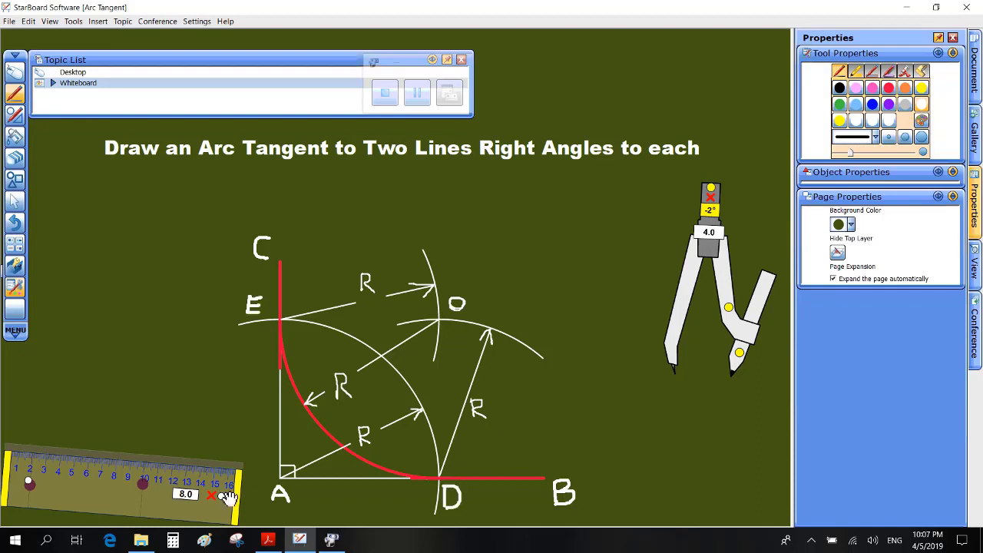
left_click_drag(221, 495, 225, 466)
left_click_drag(119, 455, 116, 405)
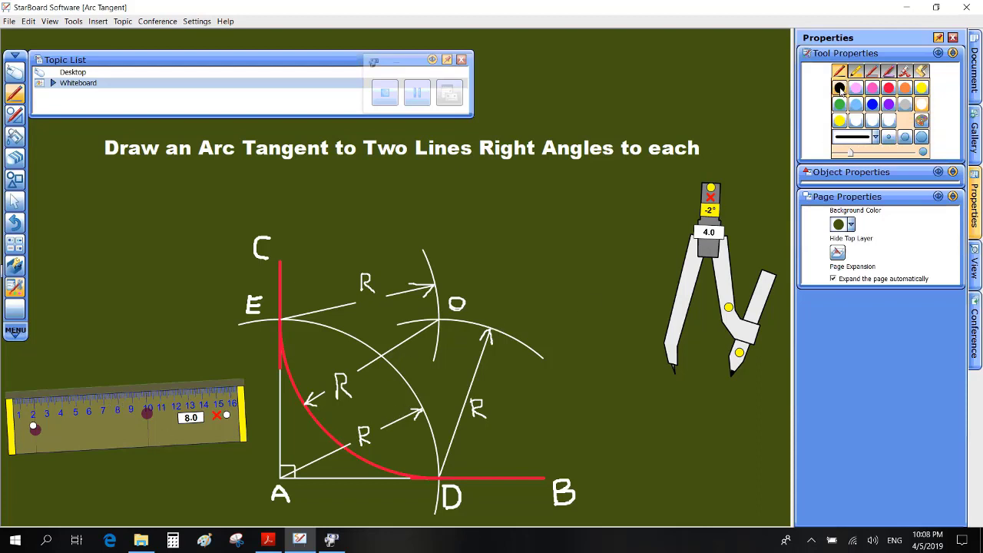
left_click(17, 94)
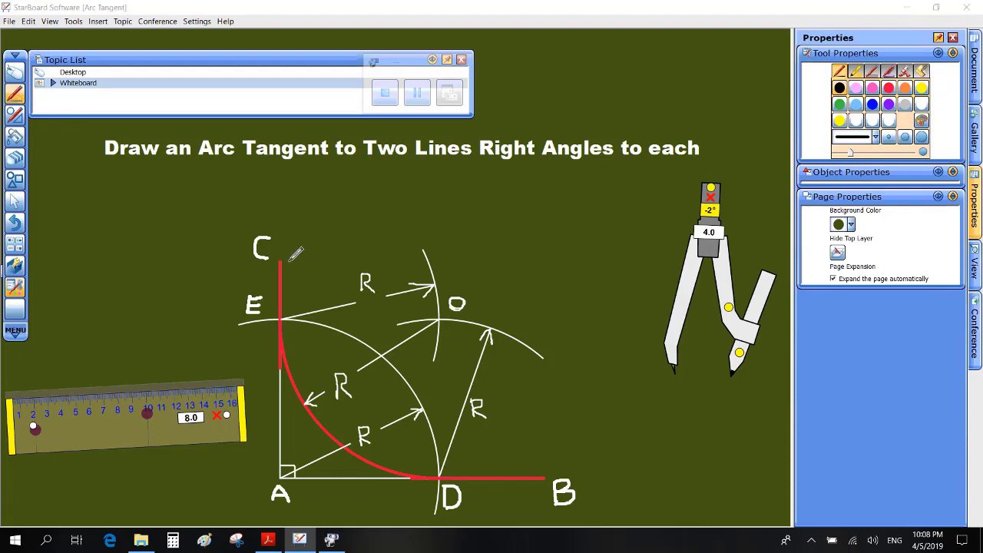
left_click_drag(289, 261, 289, 345)
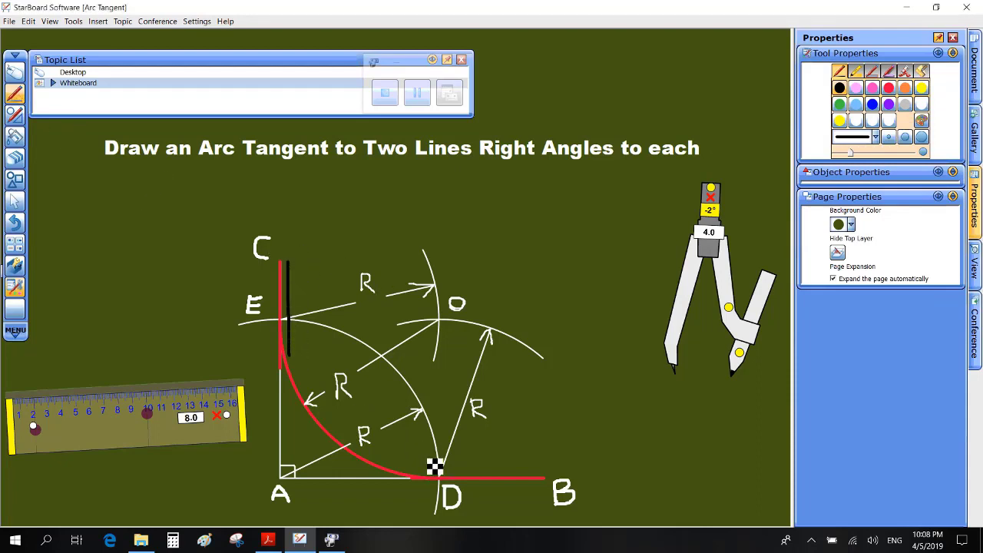
left_click_drag(422, 472, 549, 473)
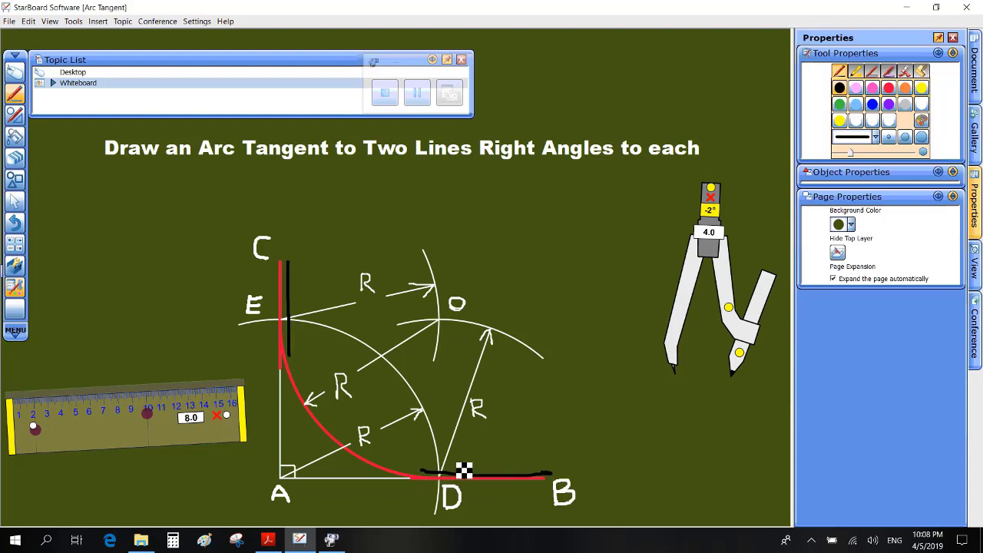
mouse_move(443, 461)
left_mouse_down()
mouse_move(375, 456)
mouse_move(318, 413)
mouse_move(298, 365)
mouse_move(301, 297)
left_mouse_up()
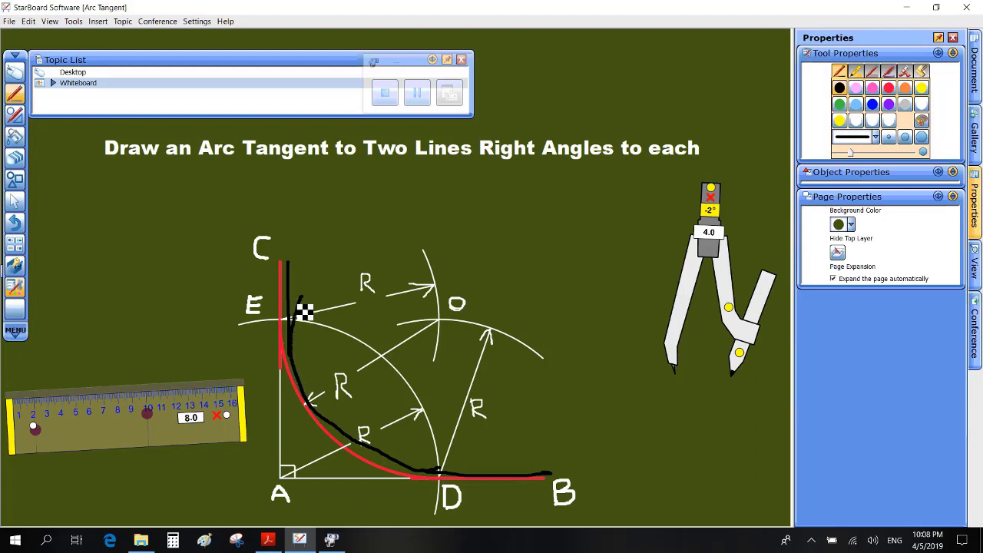
left_click(14, 222)
left_click(14, 222)
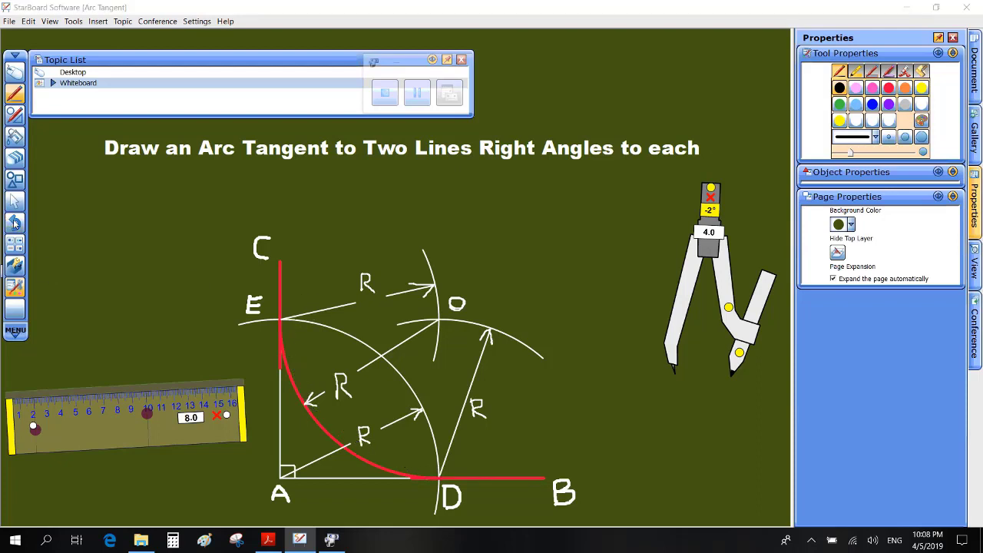